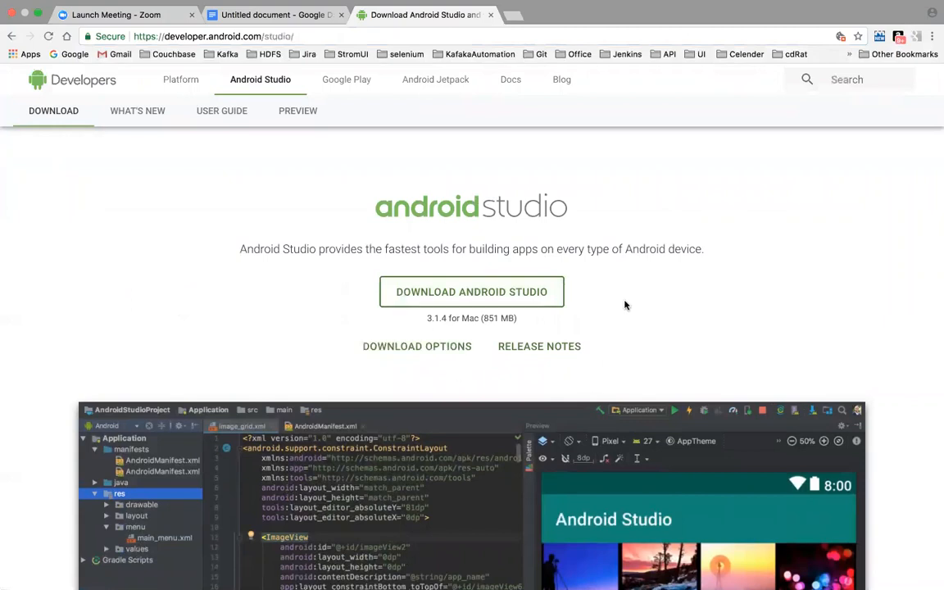
# Step: Accept the terms and conditions and download Android Studio for Mac from the Android Developers site
pyautogui.scroll(-1, 637, 348)
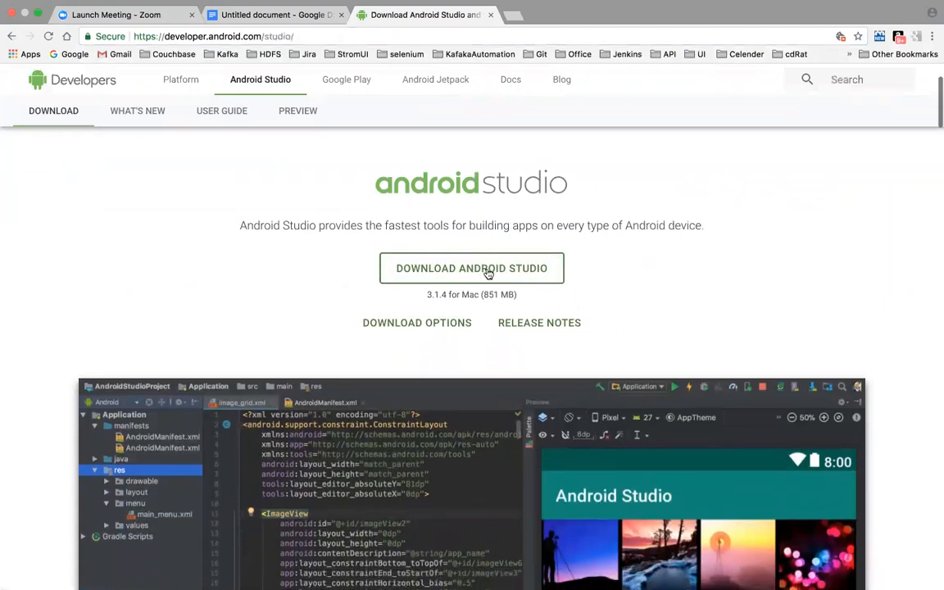
pyautogui.click(467, 269)
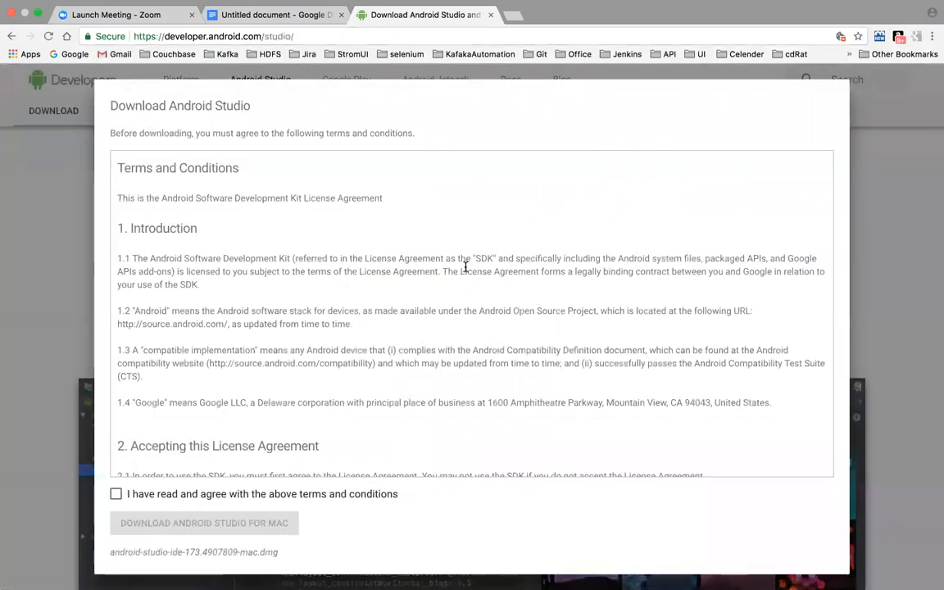
pyautogui.scroll(-2, 466, 267)
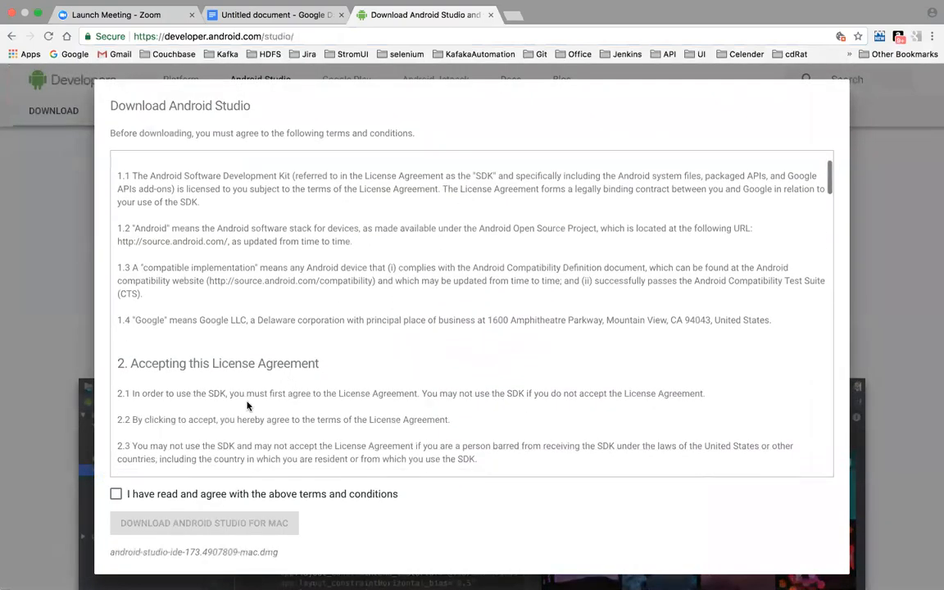
pyautogui.click(118, 495)
pyautogui.scroll(-1, 252, 367)
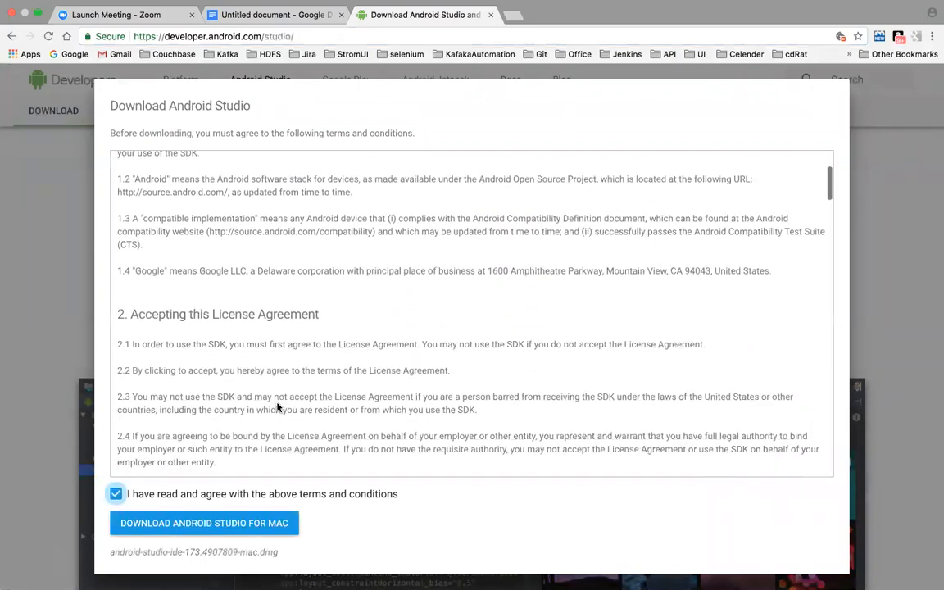
pyautogui.click(242, 525)
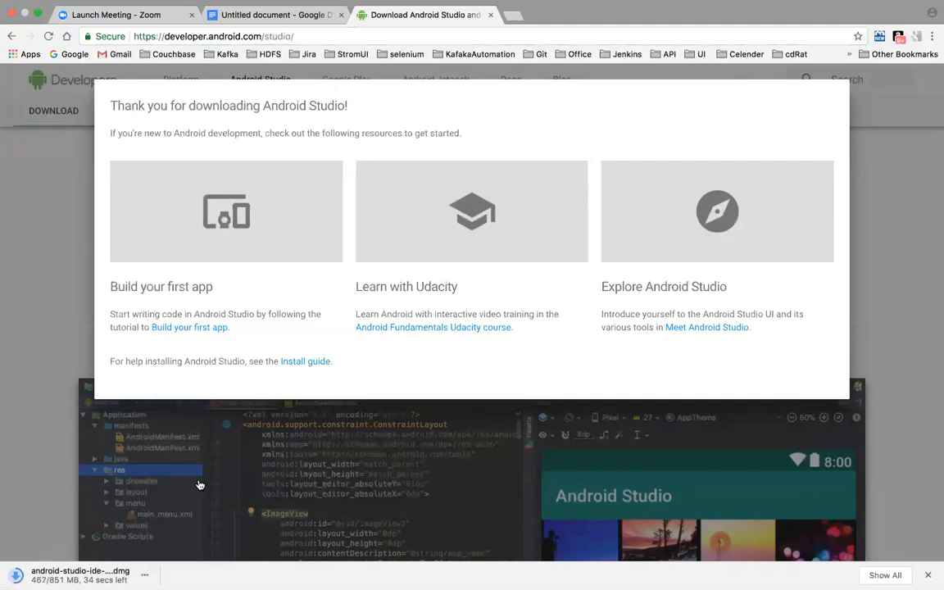
pyautogui.moveTo(604, 7)
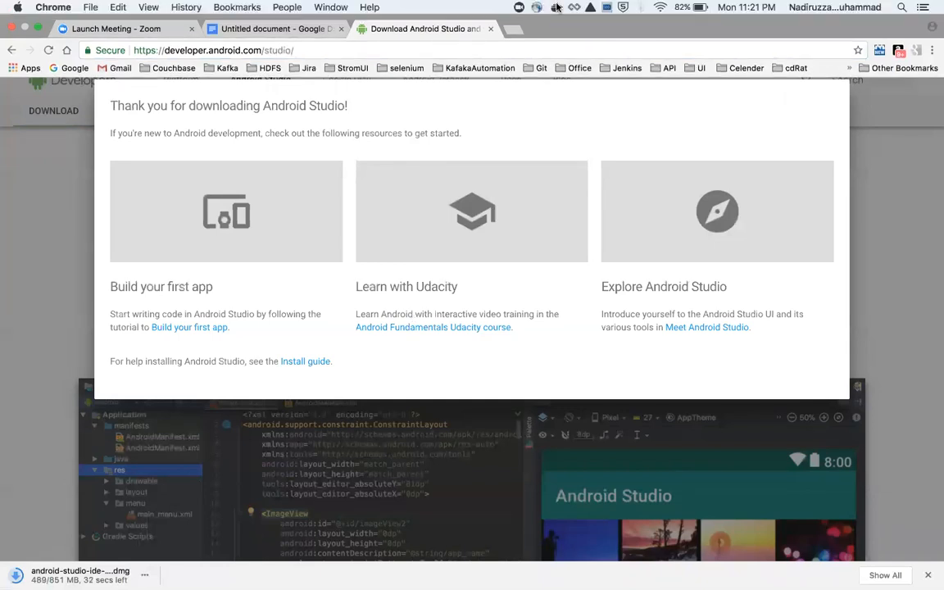
pyautogui.click(518, 7)
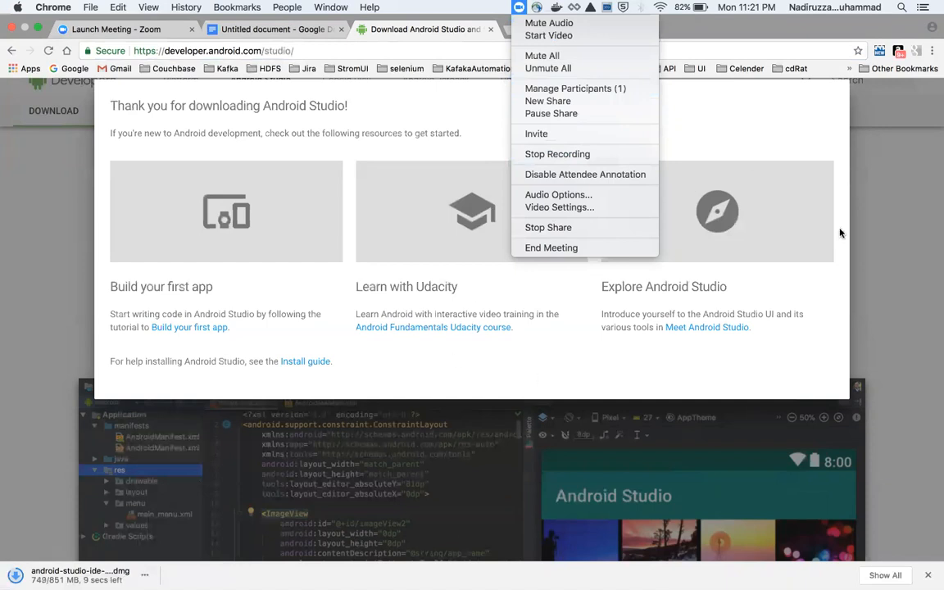
pyautogui.click(810, 330)
pyautogui.moveTo(598, 580)
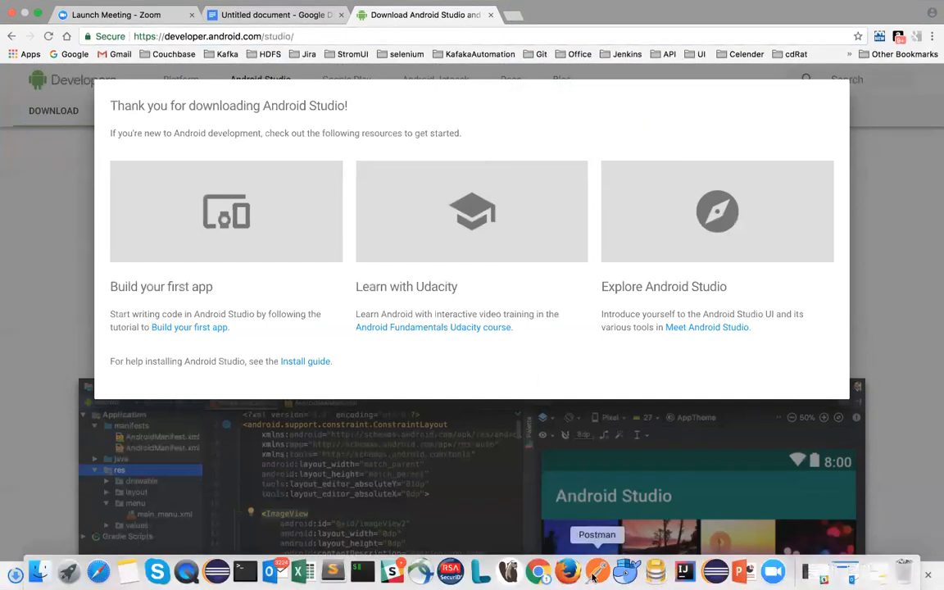
pyautogui.click(773, 571)
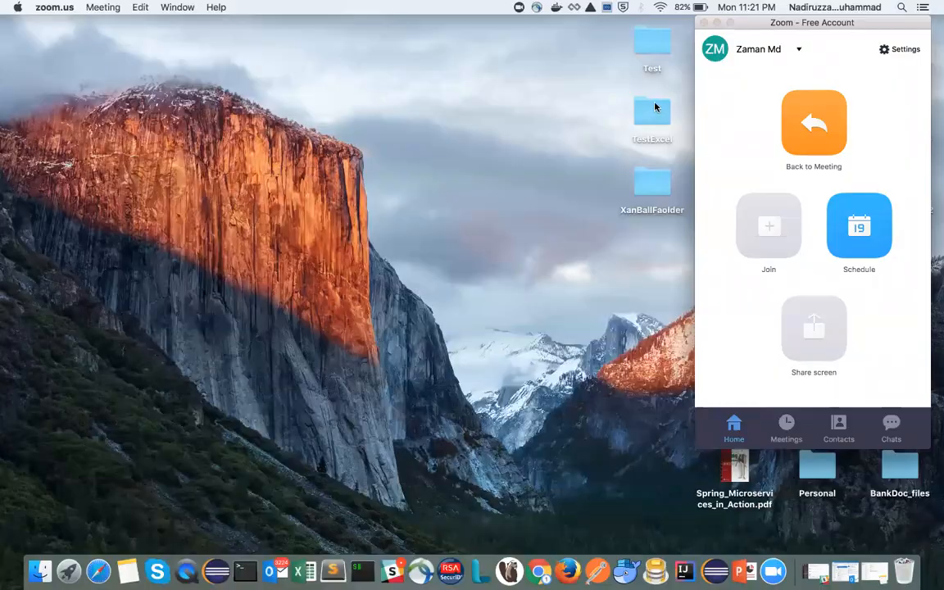
pyautogui.hotkey('ctrl', 'Right')
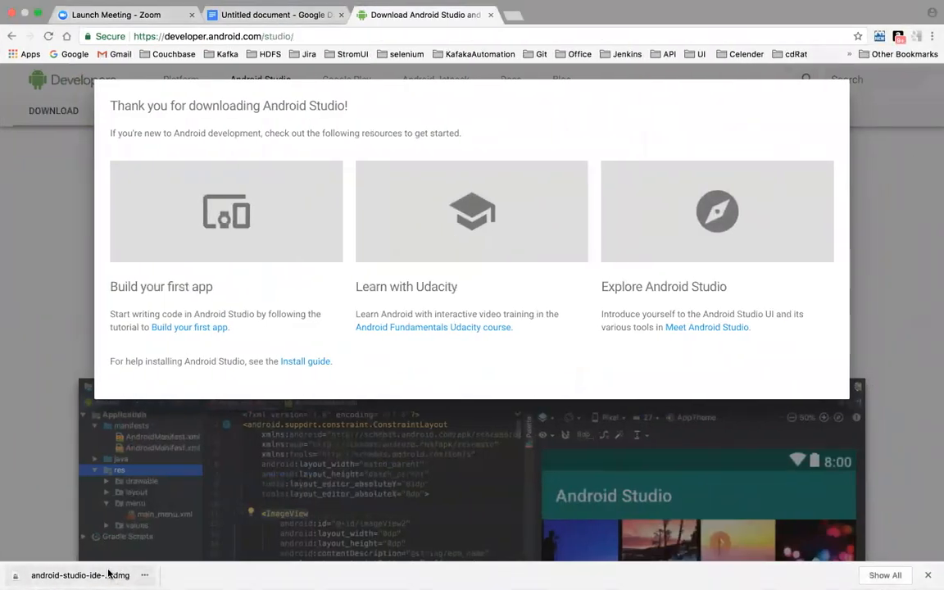
# Step: Open the downloaded Android Studio disk image and copy Android Studio into the Applications folder
pyautogui.click(113, 573)
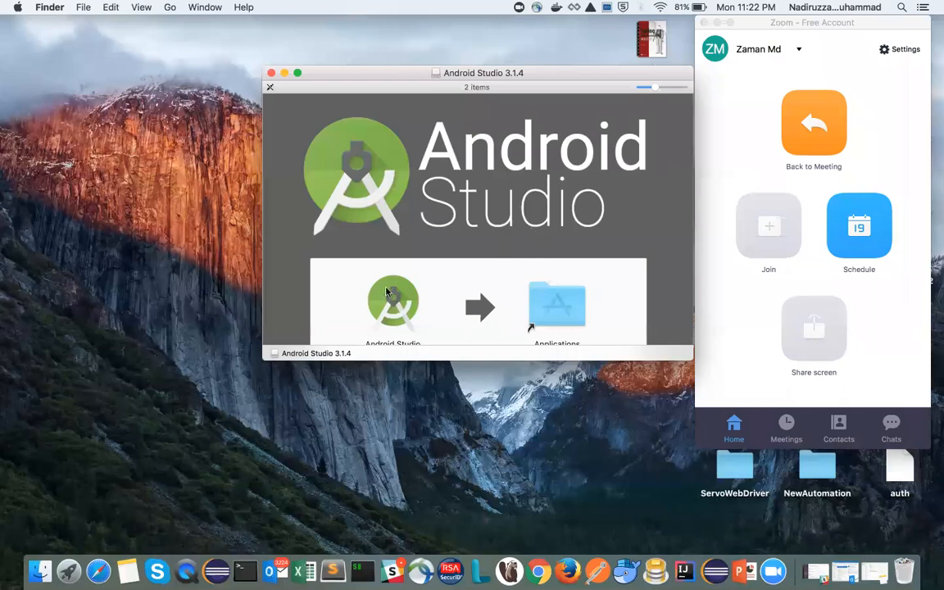
pyautogui.click(387, 293)
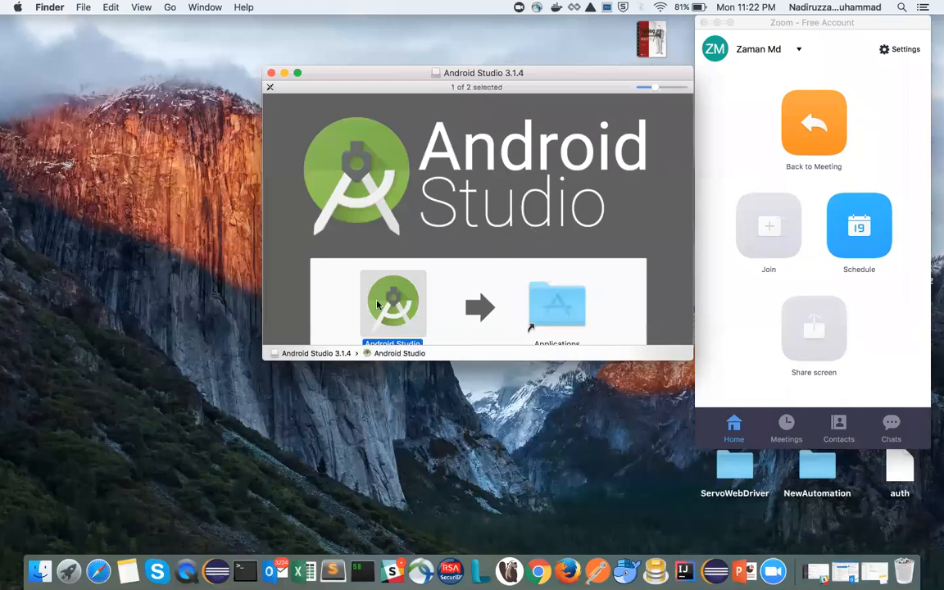
pyautogui.moveTo(375, 307); pyautogui.dragTo(563, 304)
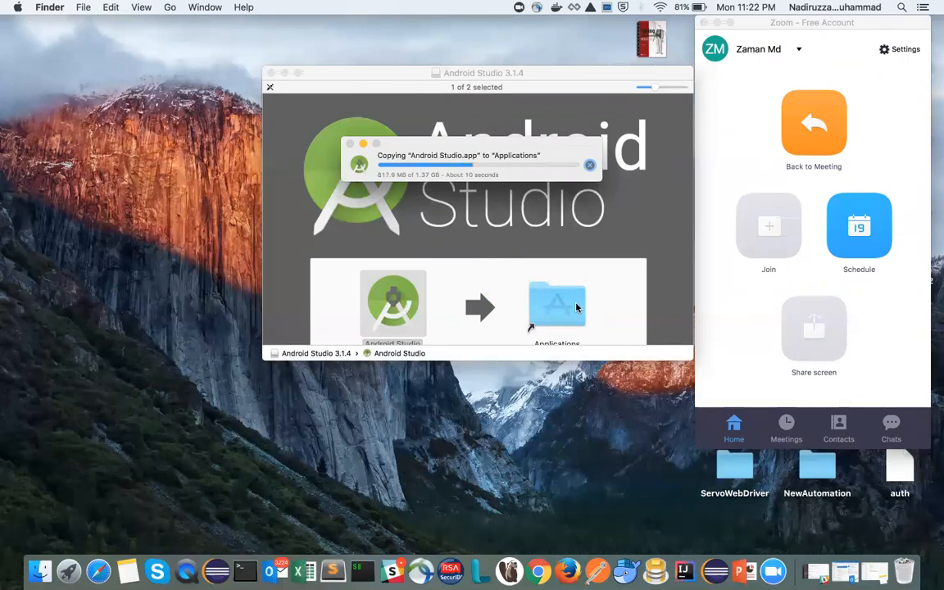
# Step: Return to the browser and copy the address of the Android Studio download page
pyautogui.hotkey('ctrl', 'Right')
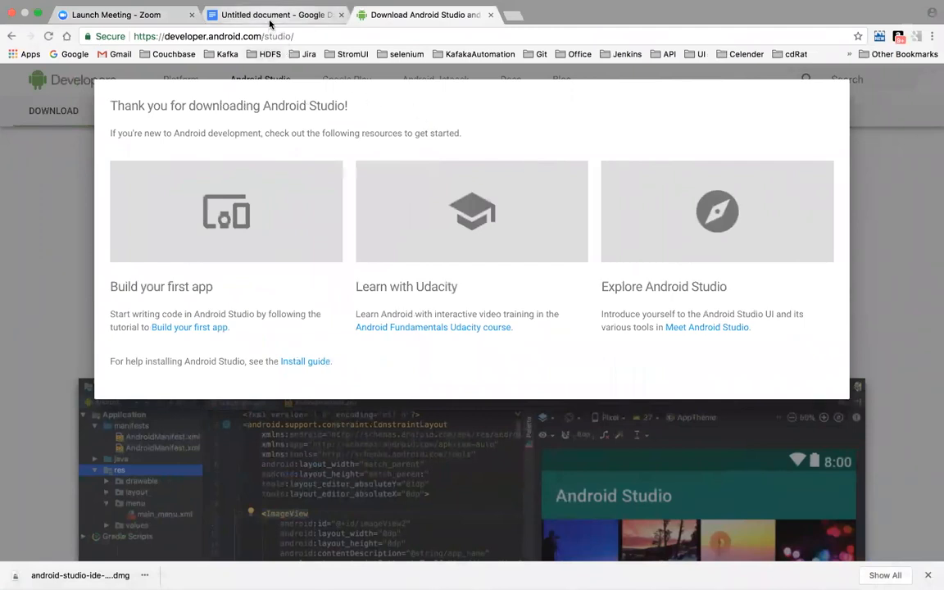
pyautogui.click(312, 39)
pyautogui.press('super+c')
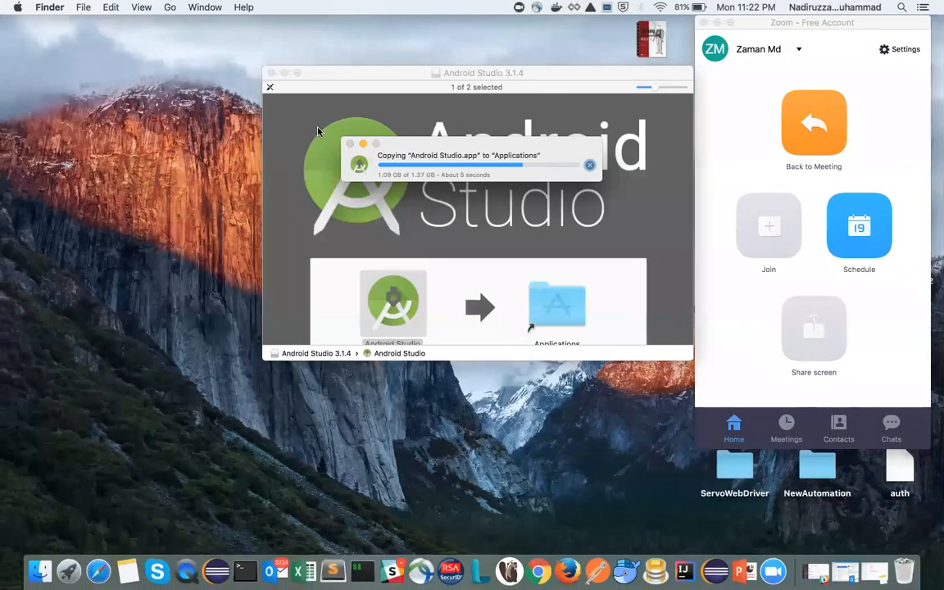
pyautogui.hotkey('ctrl', 'Right')
pyautogui.hotkey('ctrl', 'Right')
pyautogui.hotkey('ctrl', 'Right')
pyautogui.hotkey('ctrl', 'Left')
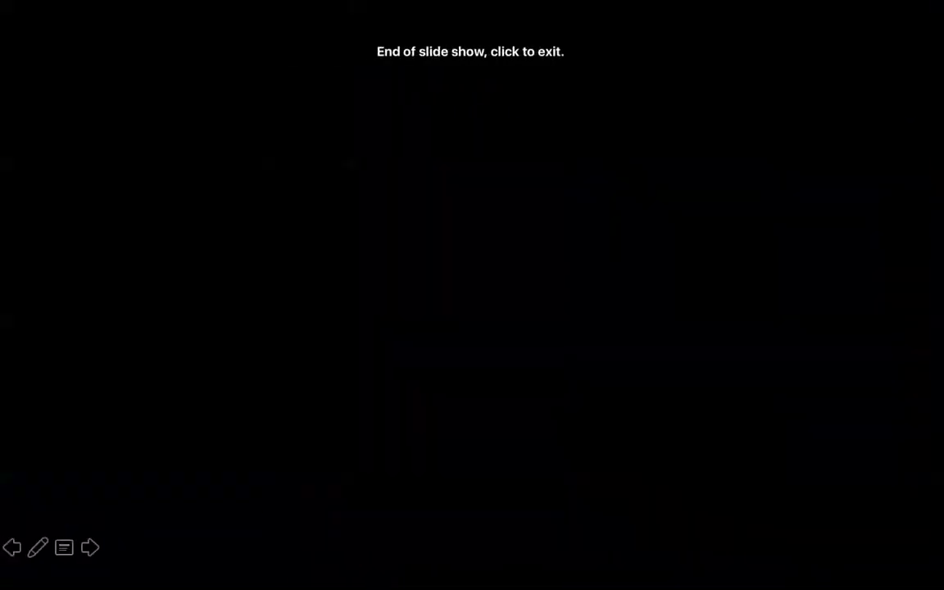
pyautogui.click(12, 545)
pyautogui.hotkey('ctrl', 'Left')
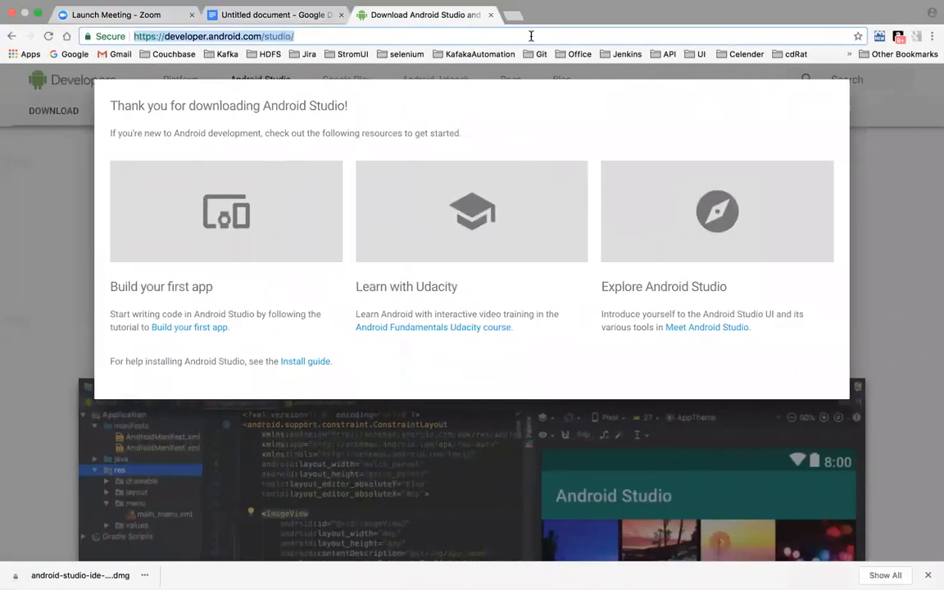
# Step: In the untitled Google document, paste the download link under "Android Part 1:" and add the line "Download Android studio:" above it
pyautogui.click(246, 18)
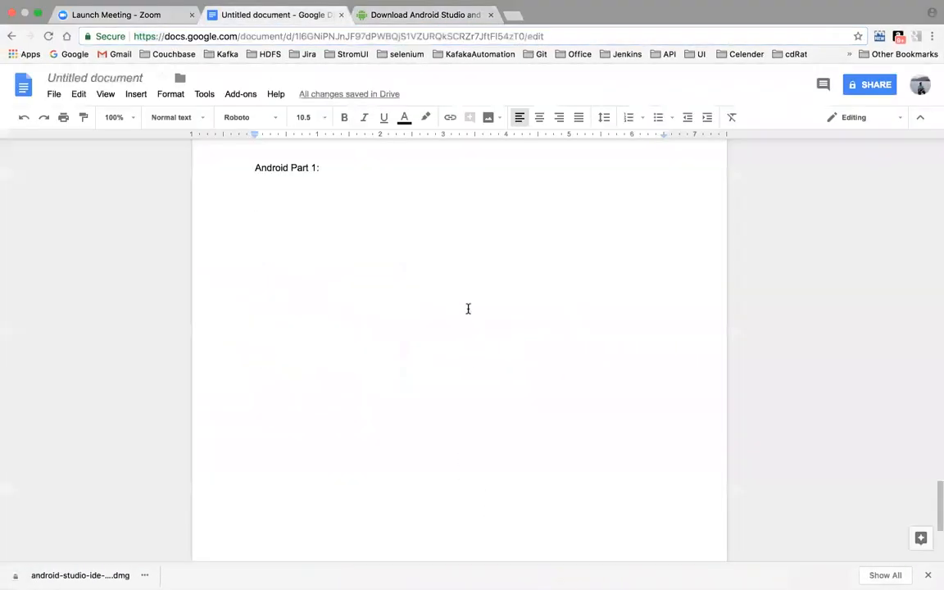
pyautogui.press('super+v')
pyautogui.click(247, 193)
pyautogui.write('Dow')
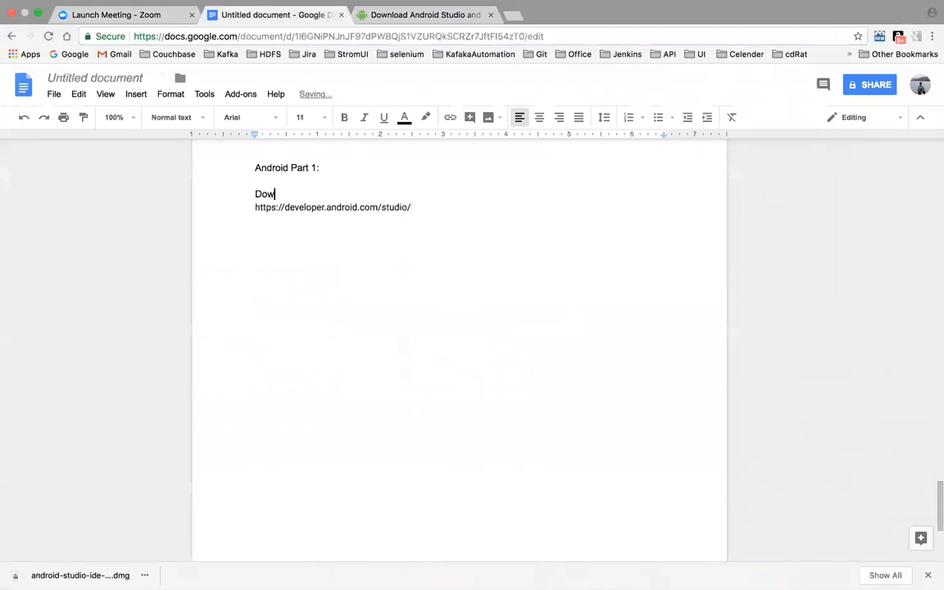
pyautogui.write('nload Android studo')
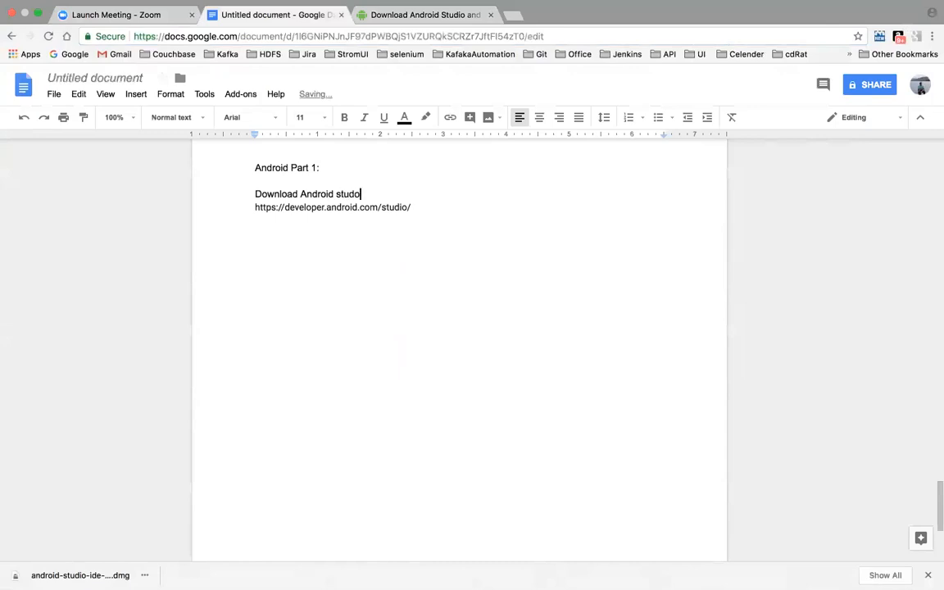
pyautogui.press('BackSpace')
pyautogui.write('o:')
pyautogui.click(355, 194)
pyautogui.write('i')
# Step: Open the Applications folder from the Android Studio disk image window and launch Android Studio
pyautogui.click(440, 19)
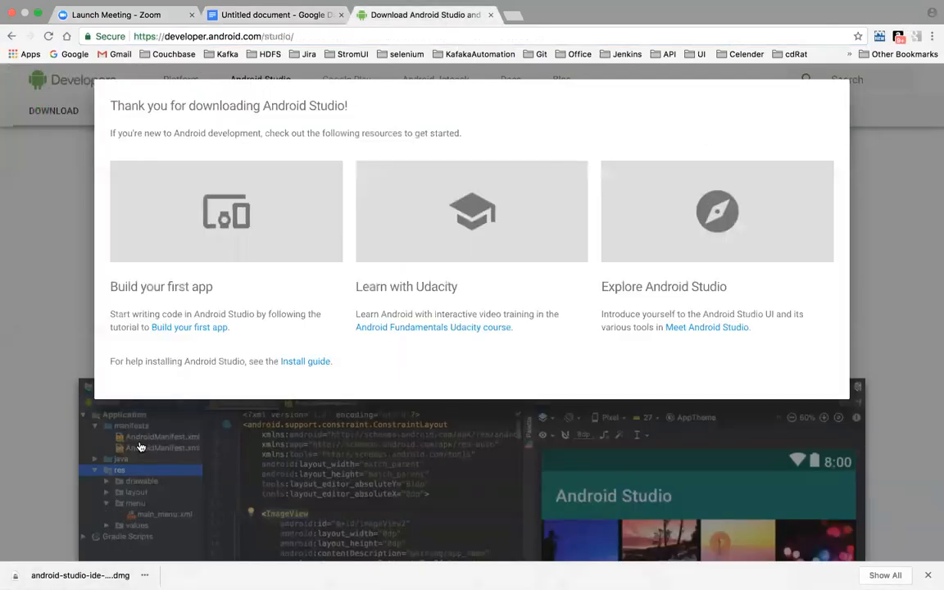
pyautogui.hotkey('ctrl', 'Left')
pyautogui.moveTo(392, 300); pyautogui.dragTo(555, 311)
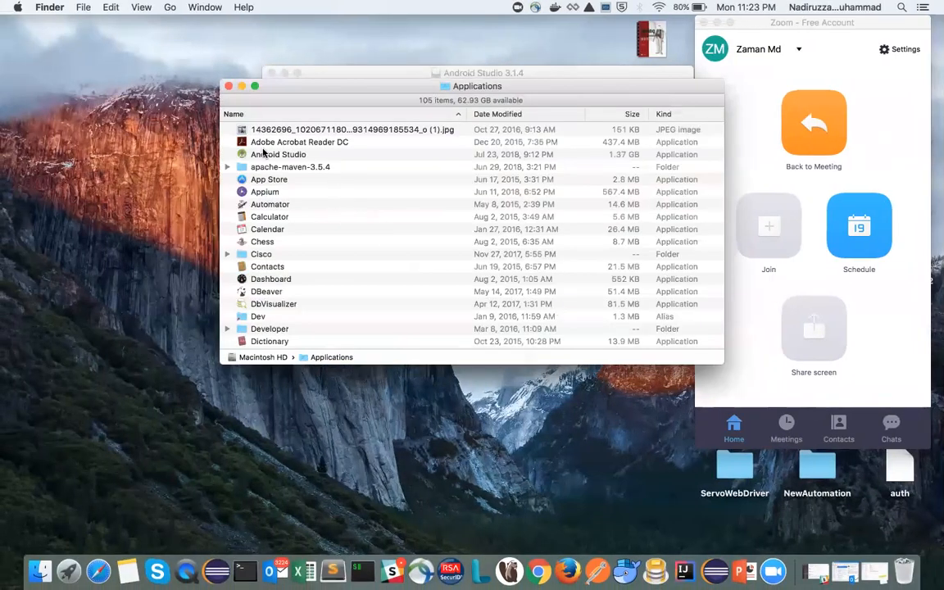
pyautogui.click(263, 155)
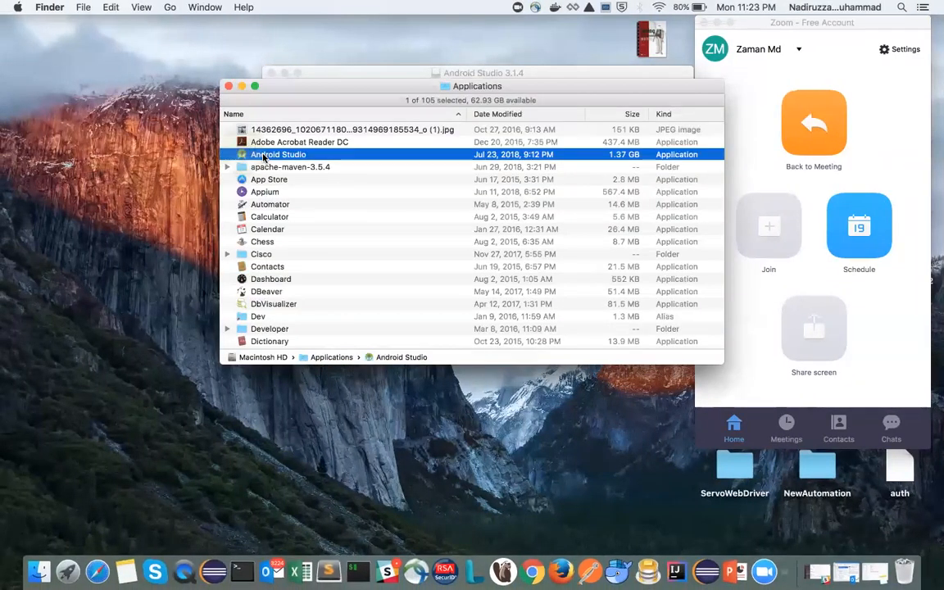
pyautogui.click(255, 87)
pyautogui.hotkey('ctrl', 'Left')
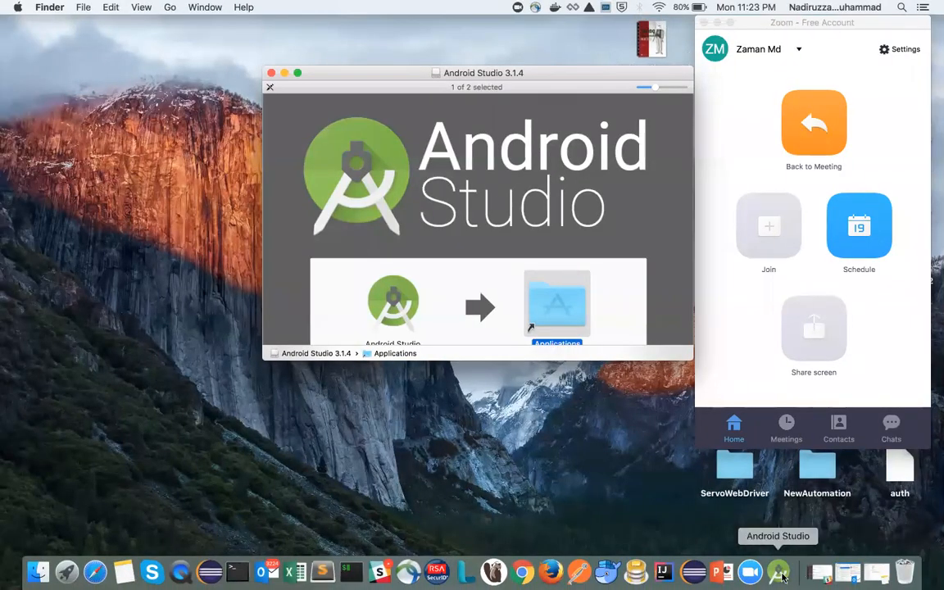
pyautogui.click(781, 575)
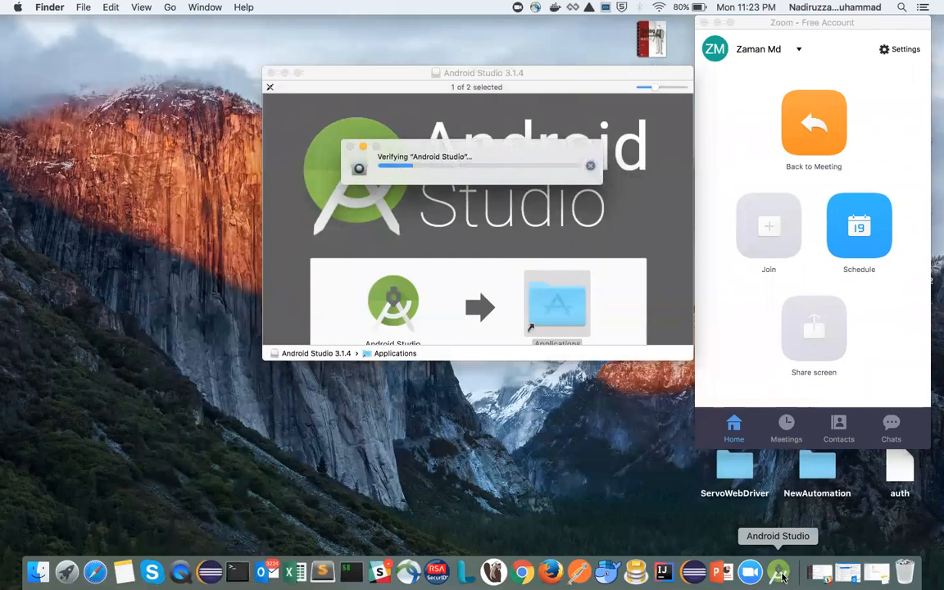
# Step: Confirm opening Android Studio as an application downloaded from the Internet
pyautogui.hotkey('ctrl', 'Right')
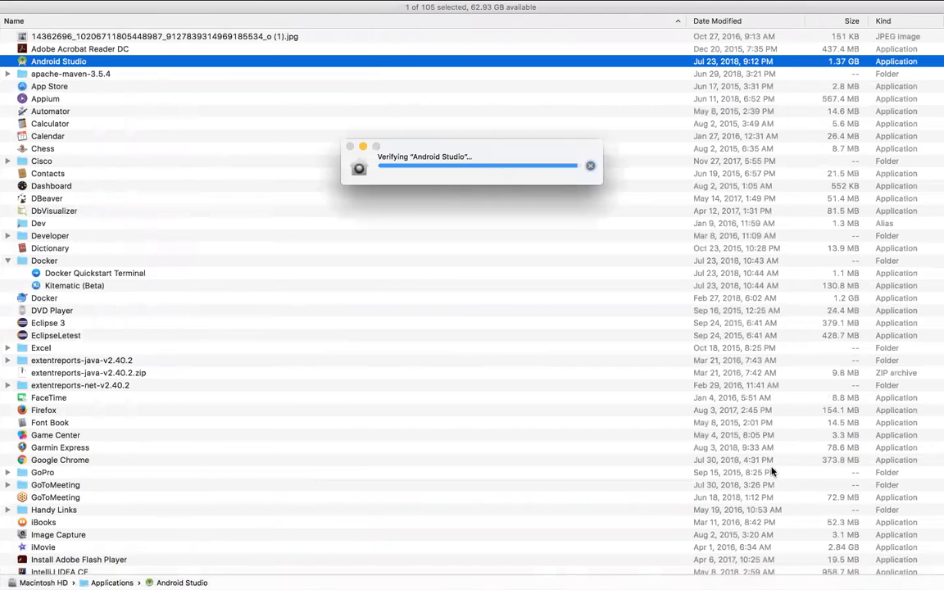
pyautogui.hotkey('ctrl', 'Right')
pyautogui.hotkey('ctrl', 'Left')
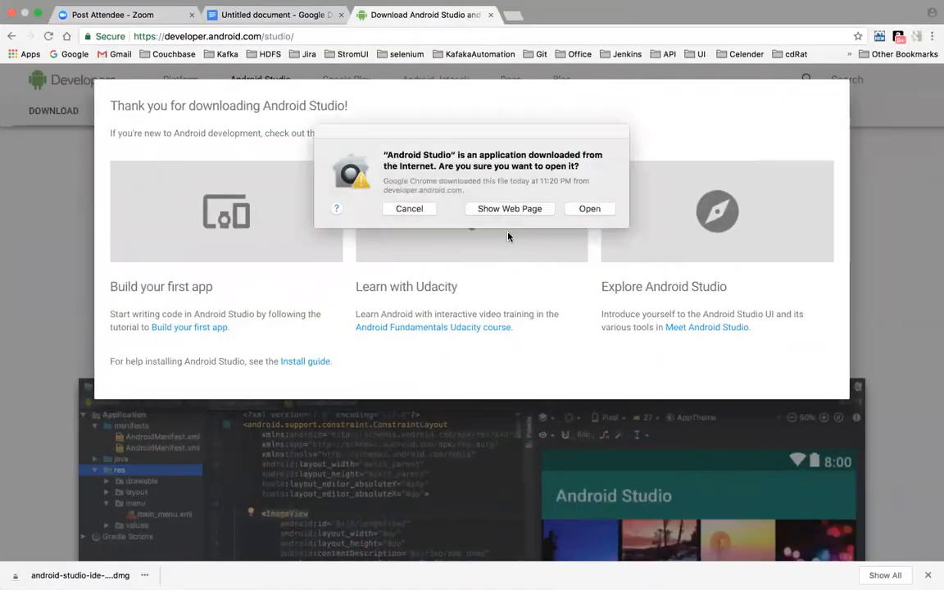
pyautogui.click(598, 210)
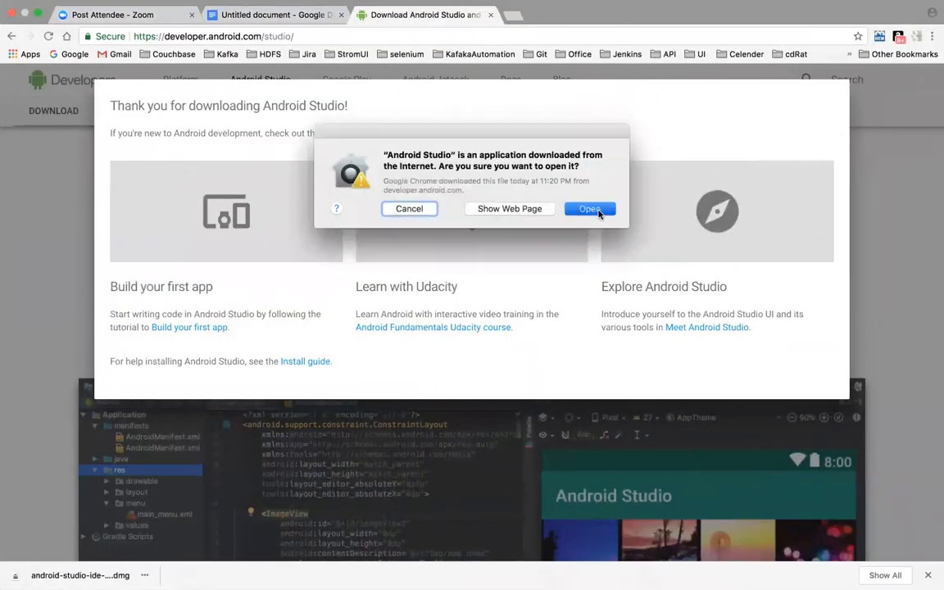
pyautogui.click(598, 209)
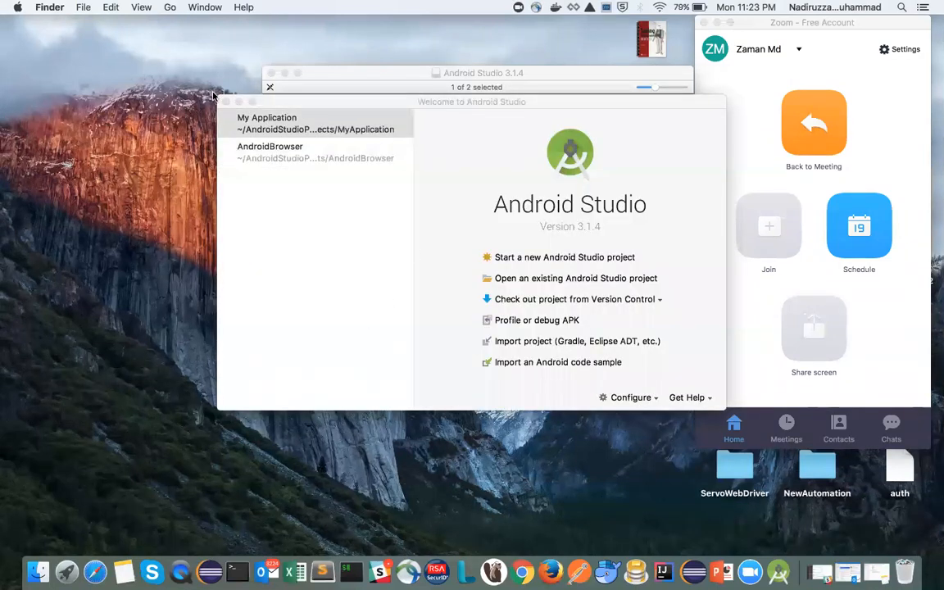
pyautogui.click(252, 101)
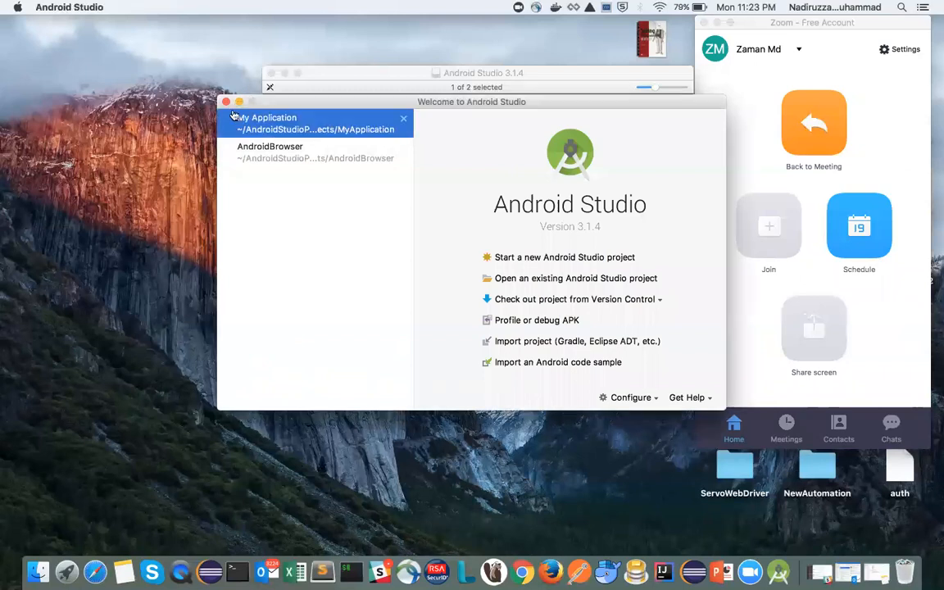
pyautogui.click(348, 152)
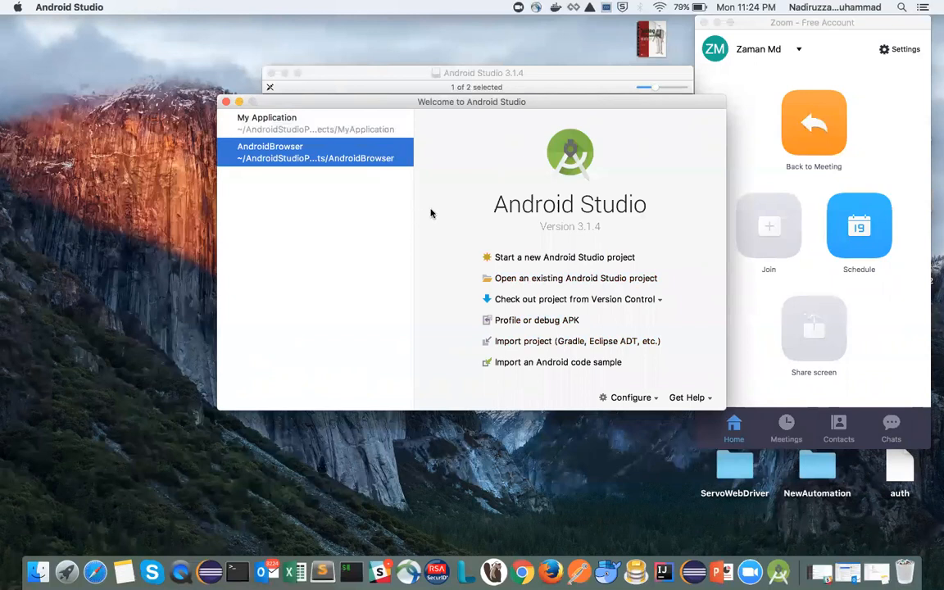
pyautogui.click(318, 131)
# Step: Open the SDK Manager from the Android Studio welcome window and view the SDK Update Sites
pyautogui.click(640, 397)
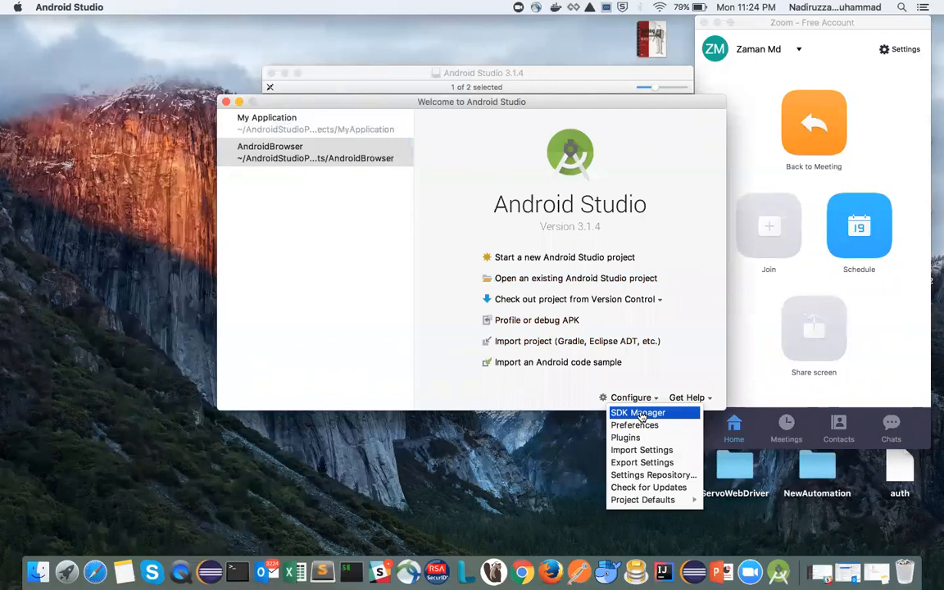
pyautogui.click(642, 414)
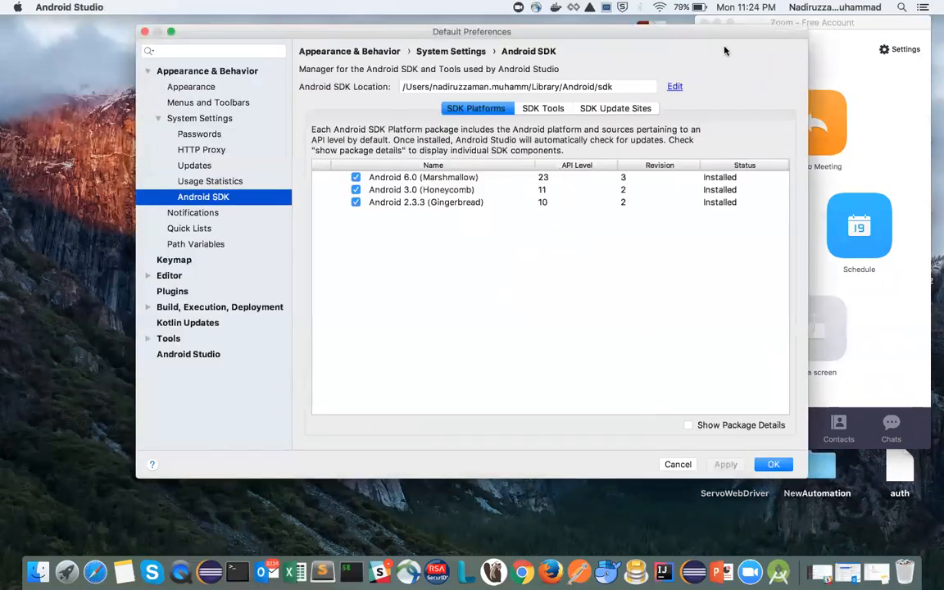
pyautogui.moveTo(718, 39); pyautogui.dragTo(716, 100)
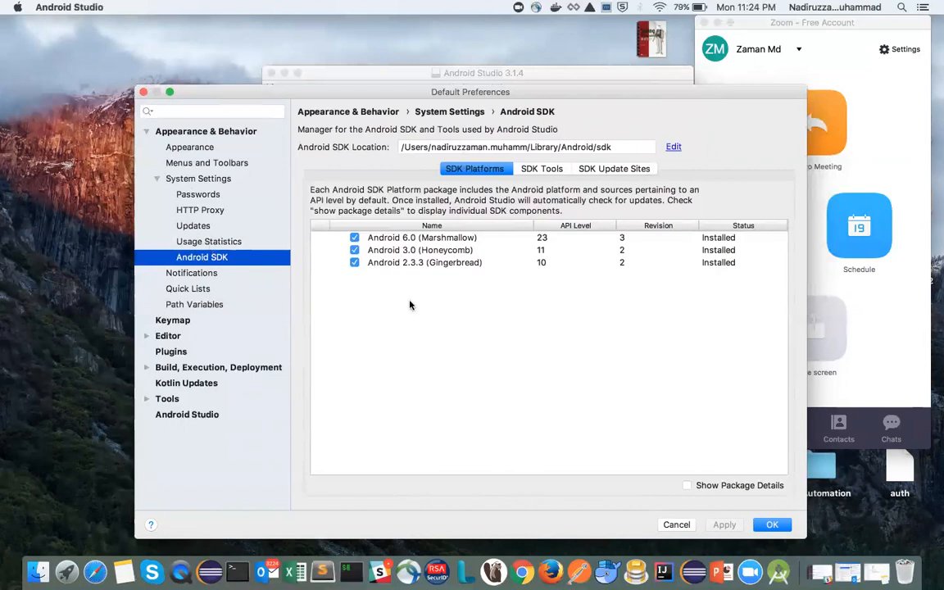
pyautogui.click(636, 170)
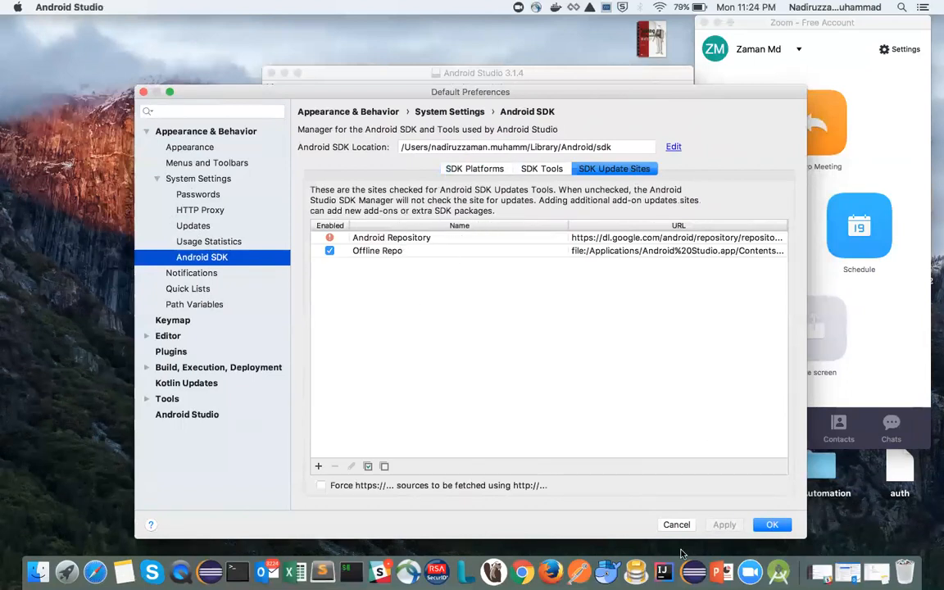
# Step: Cancel the Android SDK preferences, review the SDK, JDK and NDK locations in the default Project Structure, and cancel that dialog
pyautogui.click(677, 525)
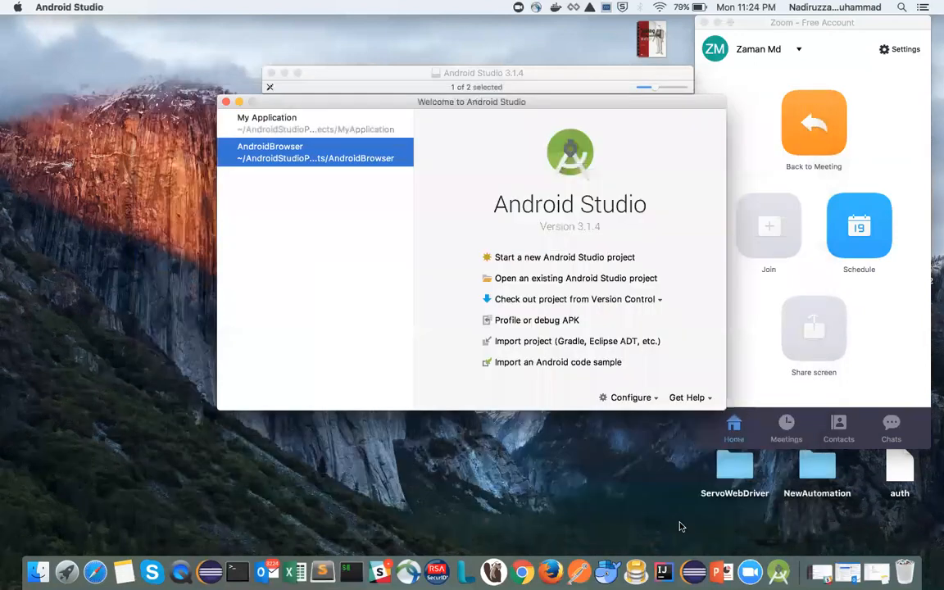
pyautogui.click(628, 397)
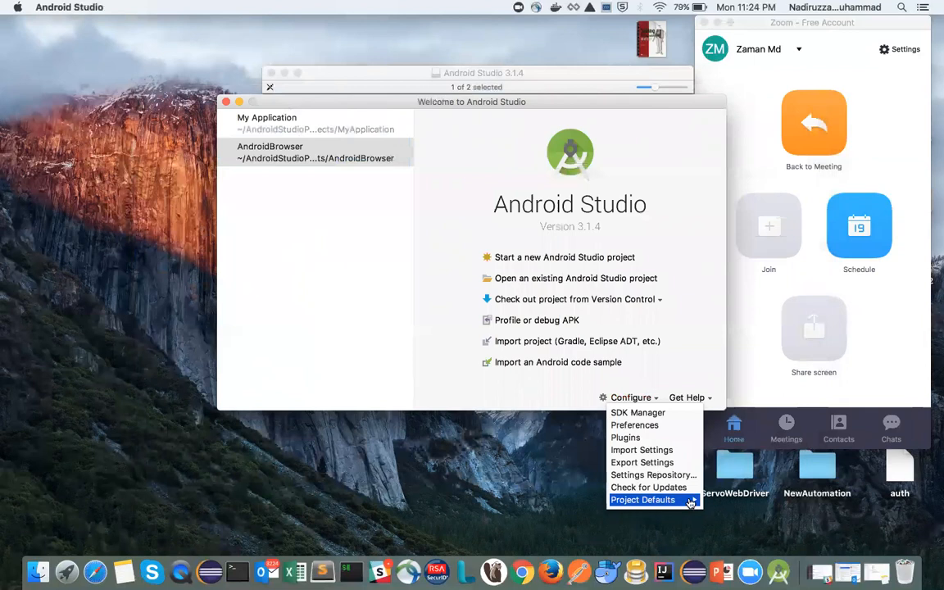
pyautogui.moveTo(691, 500)
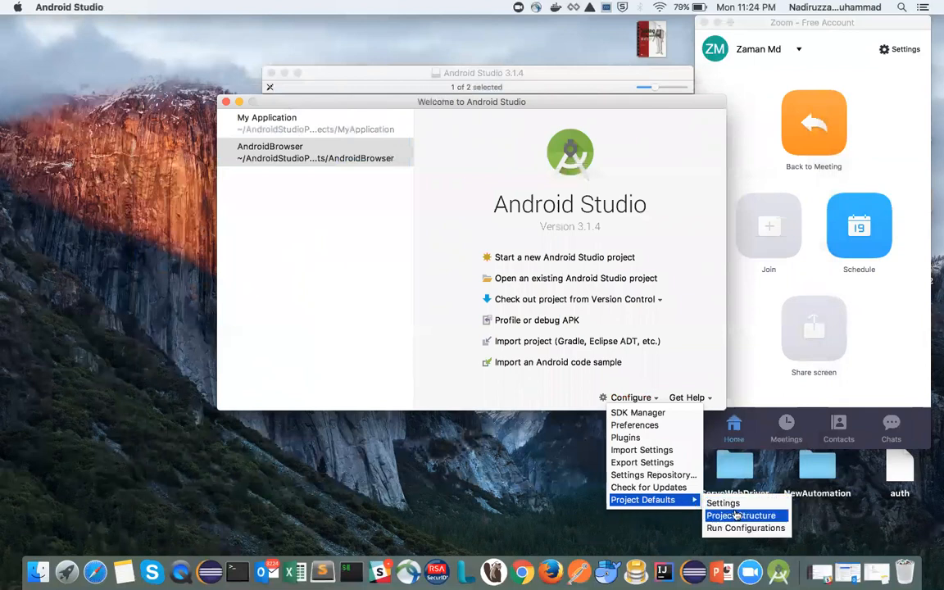
pyautogui.click(737, 515)
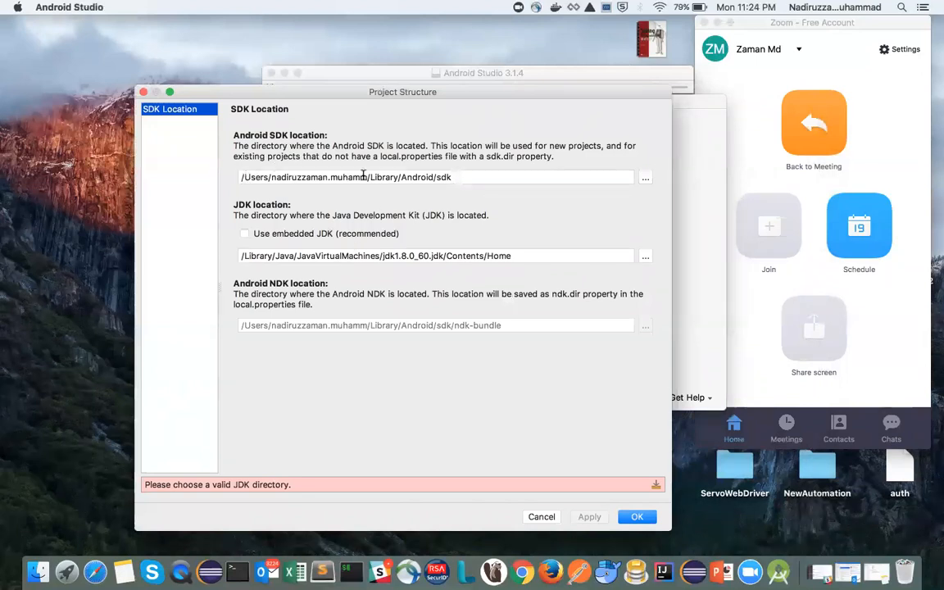
pyautogui.click(540, 516)
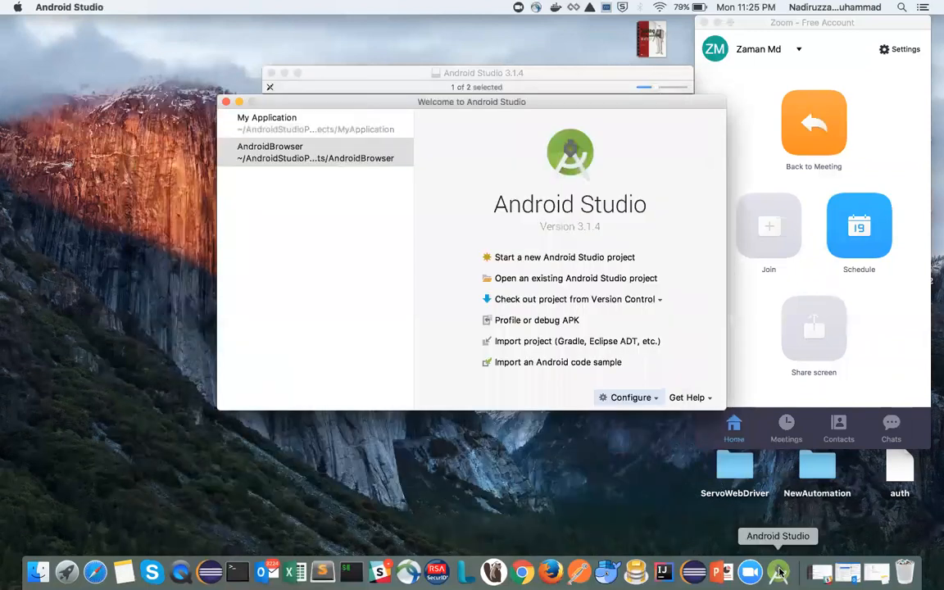
# Step: Open the default project Settings, look through the Appearance & Behavior and Editor categories, and cancel the dialog
pyautogui.click(643, 398)
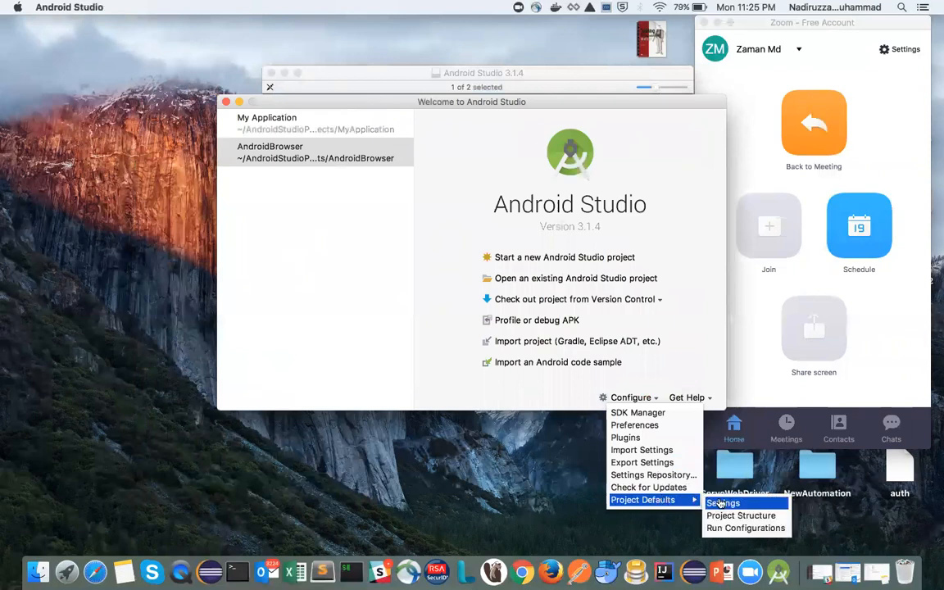
pyautogui.click(721, 503)
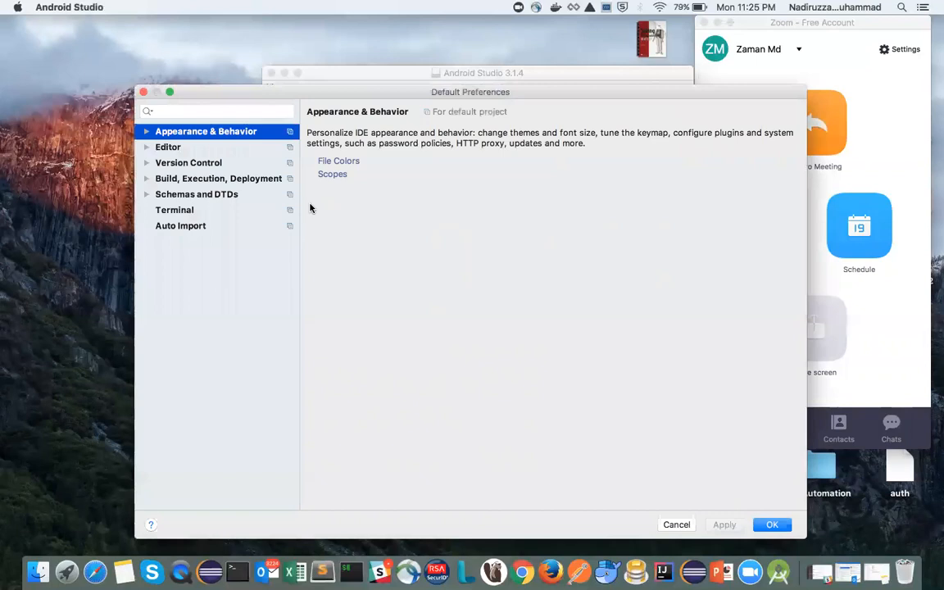
pyautogui.click(148, 134)
pyautogui.click(147, 135)
pyautogui.click(146, 148)
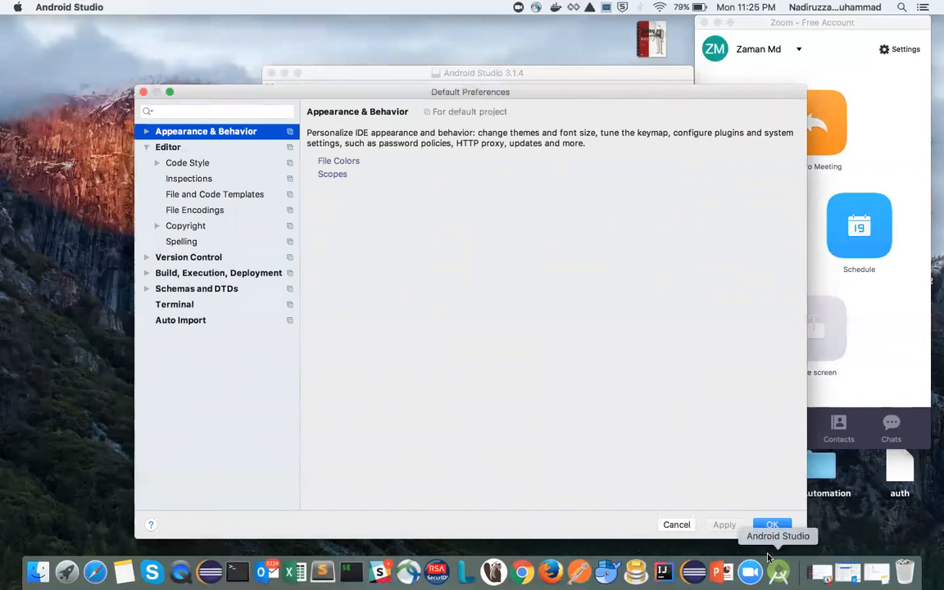
pyautogui.click(690, 526)
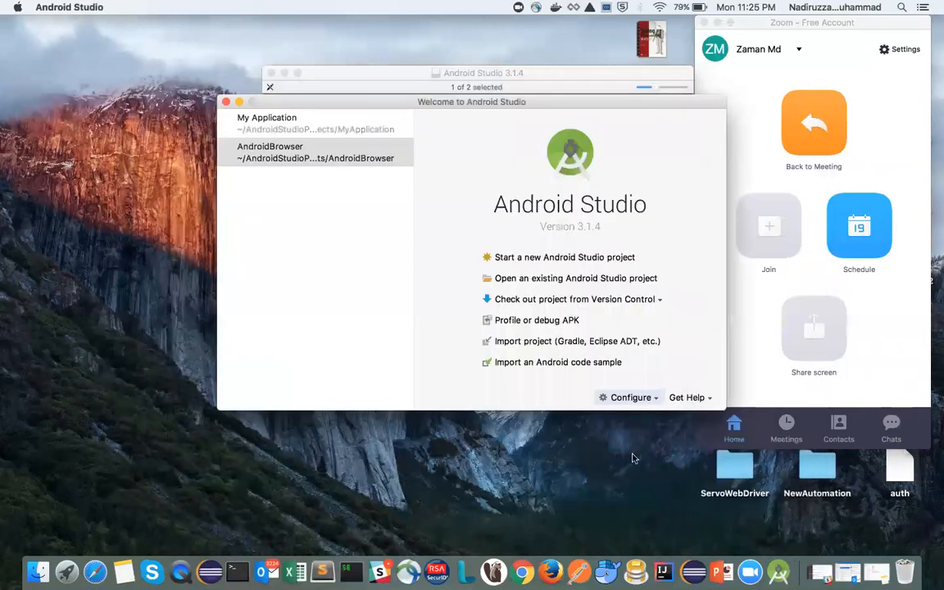
# Step: Open the general Preferences from the welcome window, view the Appearance & Behavior overview, and accept the dialog
pyautogui.click(632, 398)
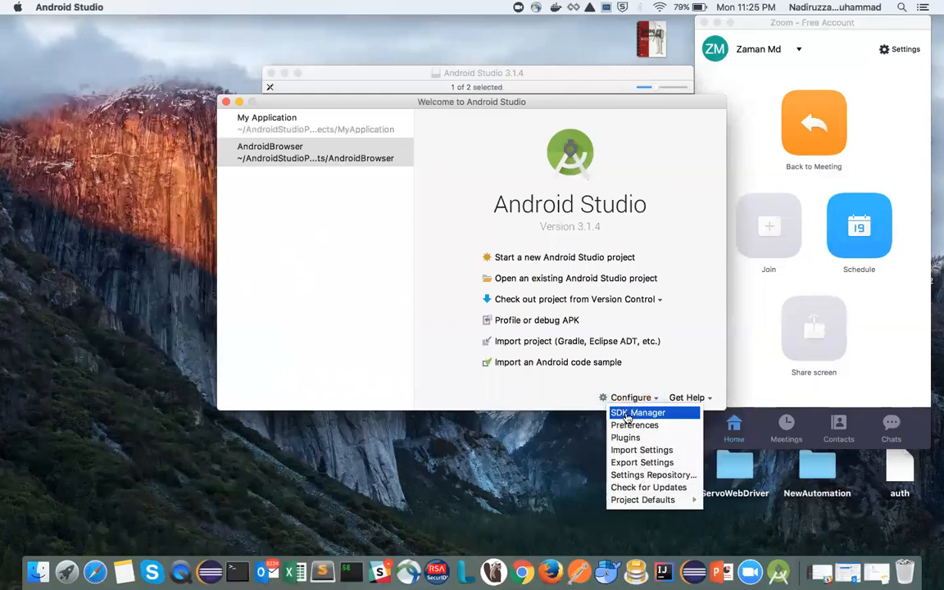
pyautogui.click(627, 425)
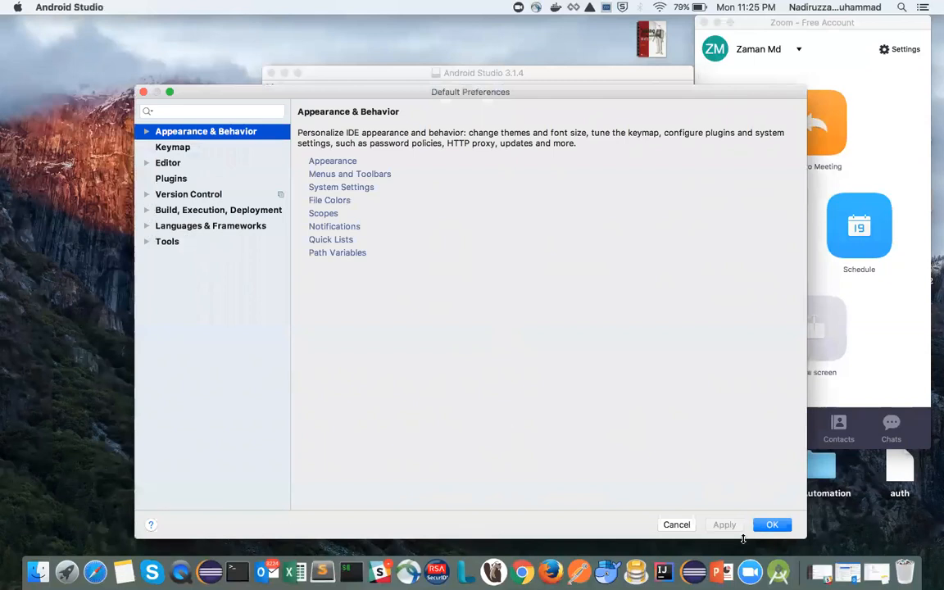
pyautogui.click(771, 526)
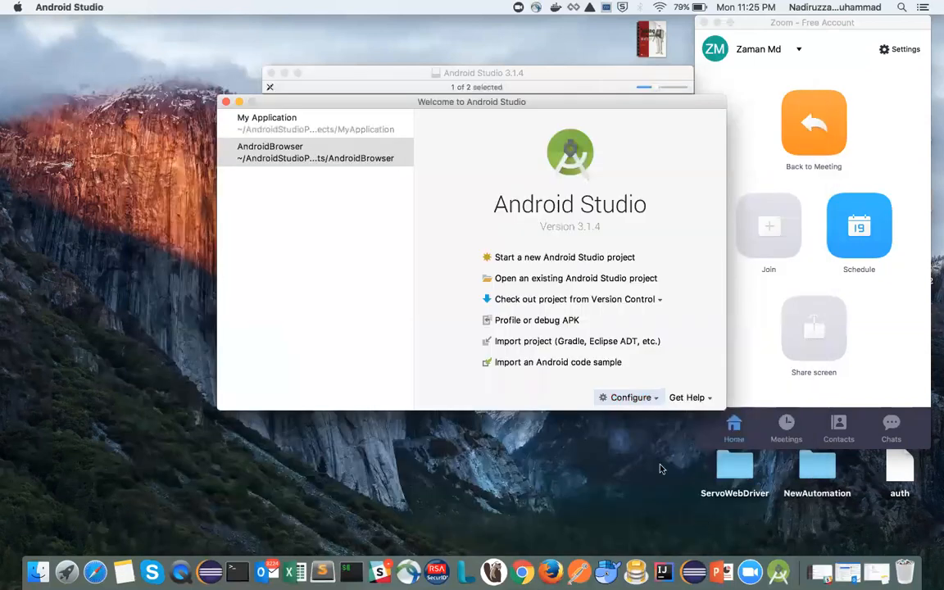
# Step: Check for Android Studio updates from the welcome window and dismiss the resulting dialog
pyautogui.click(629, 398)
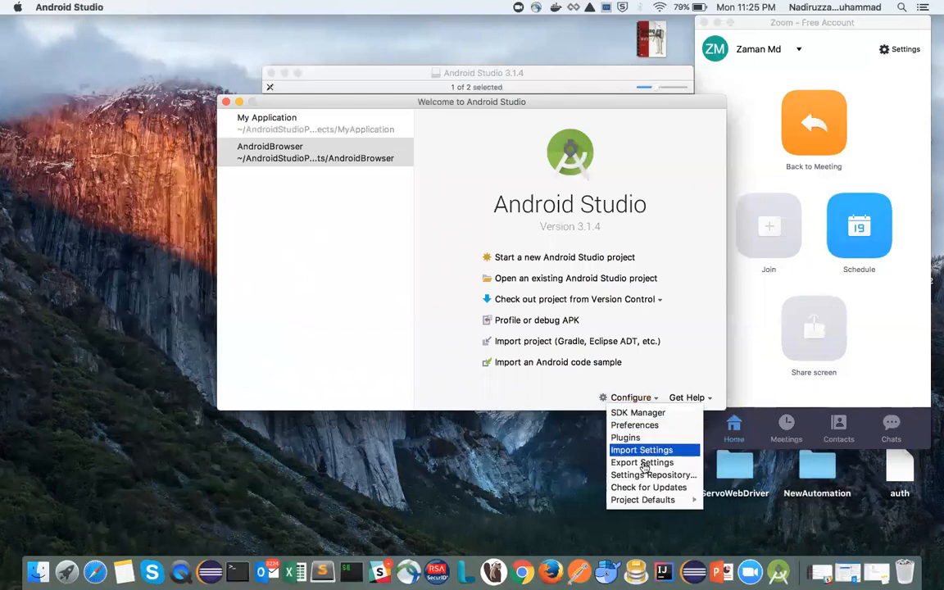
pyautogui.click(647, 487)
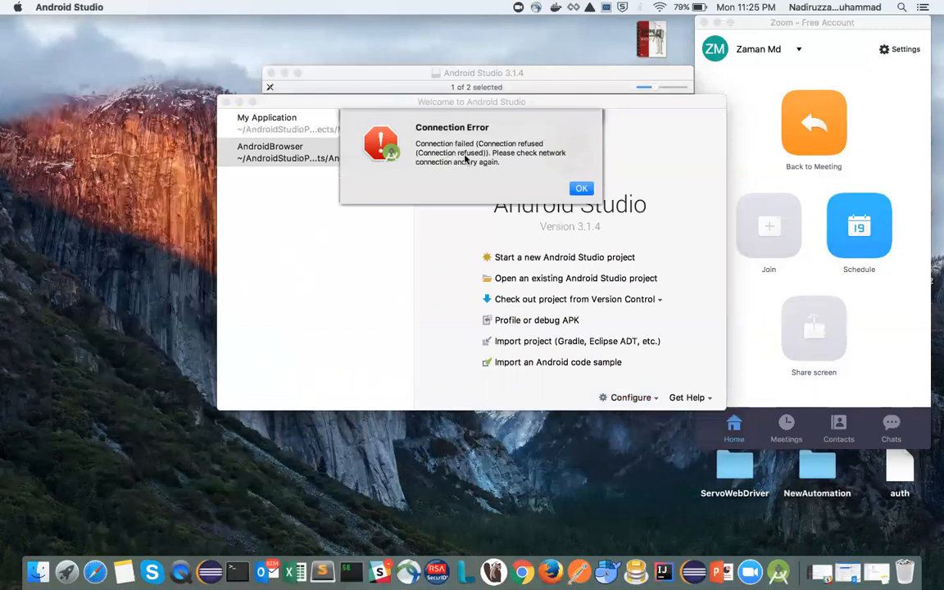
pyautogui.click(585, 191)
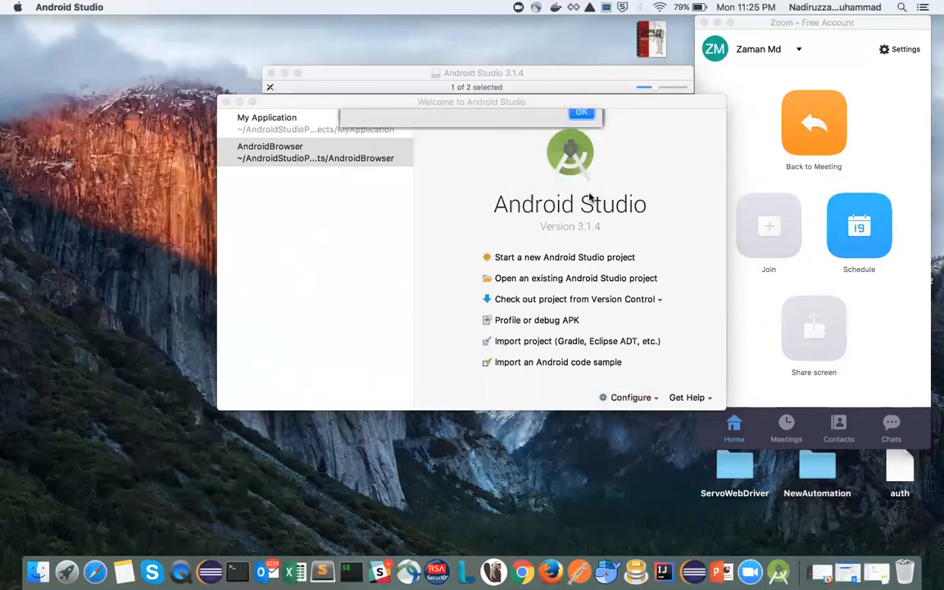
# Step: Reopen the default Project Structure to recheck the SDK Location page, and cancel the dialog
pyautogui.click(649, 398)
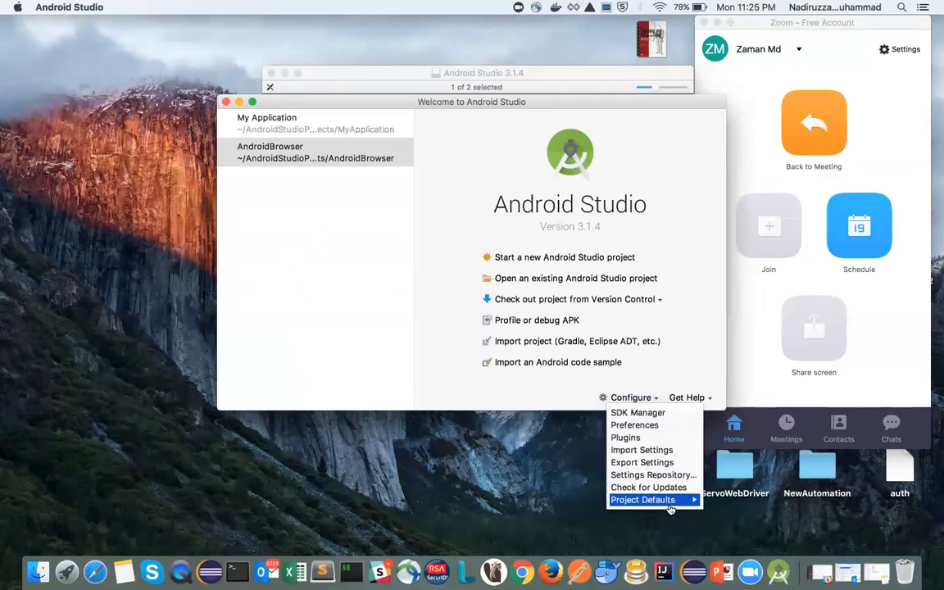
pyautogui.moveTo(692, 499)
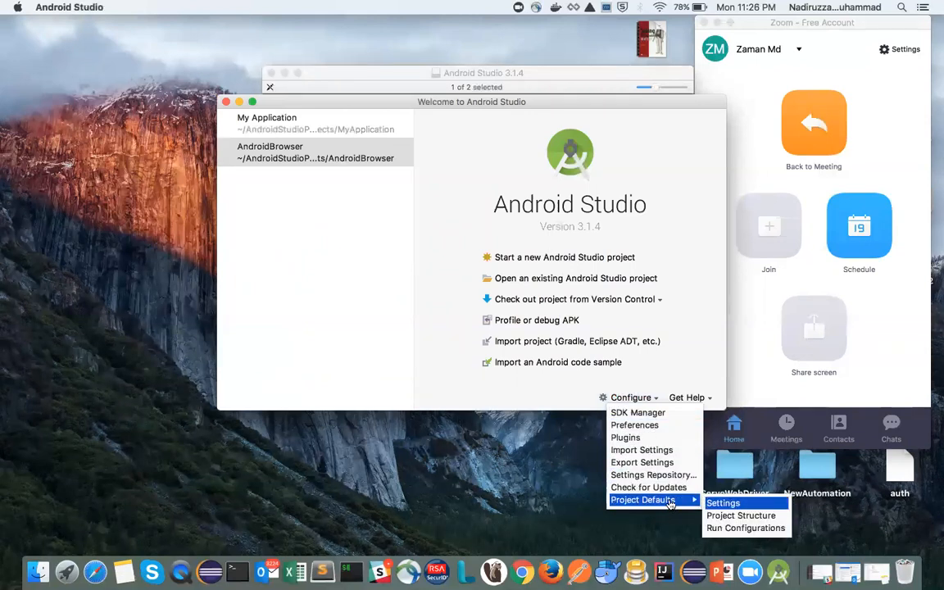
pyautogui.click(730, 516)
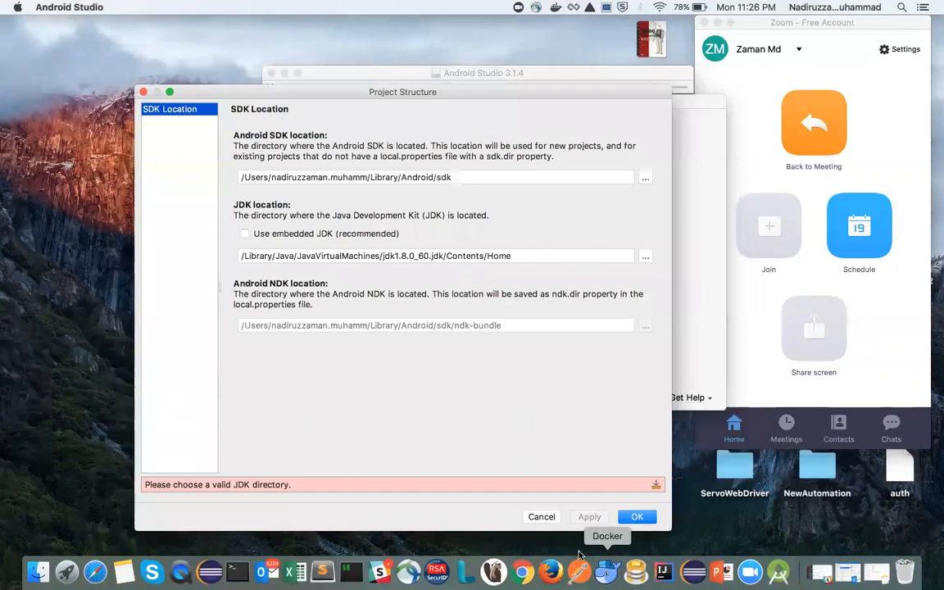
pyautogui.click(541, 516)
# Step: Open the default project Settings and expand the Editor and Version Control categories to examine their pages
pyautogui.click(644, 401)
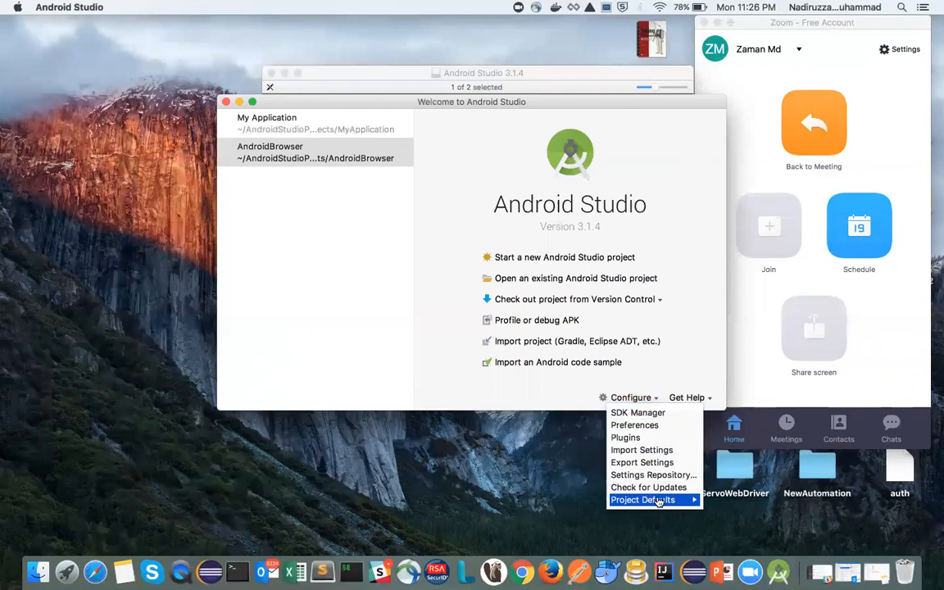
pyautogui.moveTo(658, 501)
pyautogui.click(720, 501)
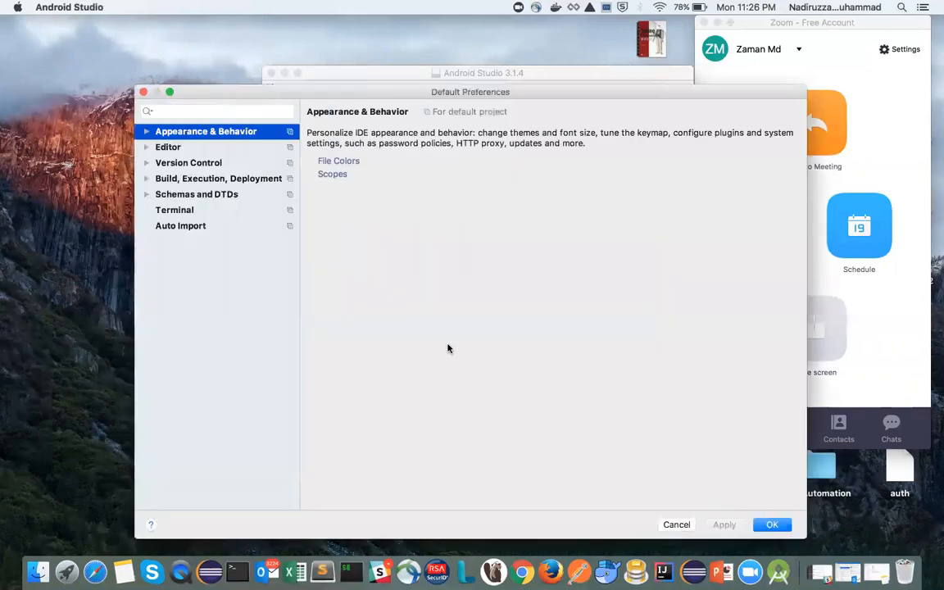
pyautogui.click(147, 147)
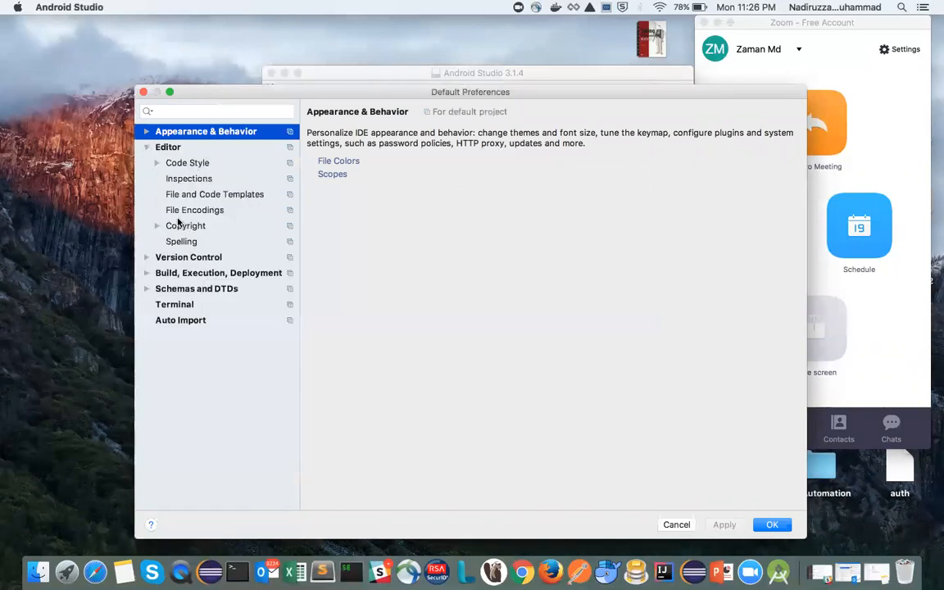
pyautogui.click(156, 257)
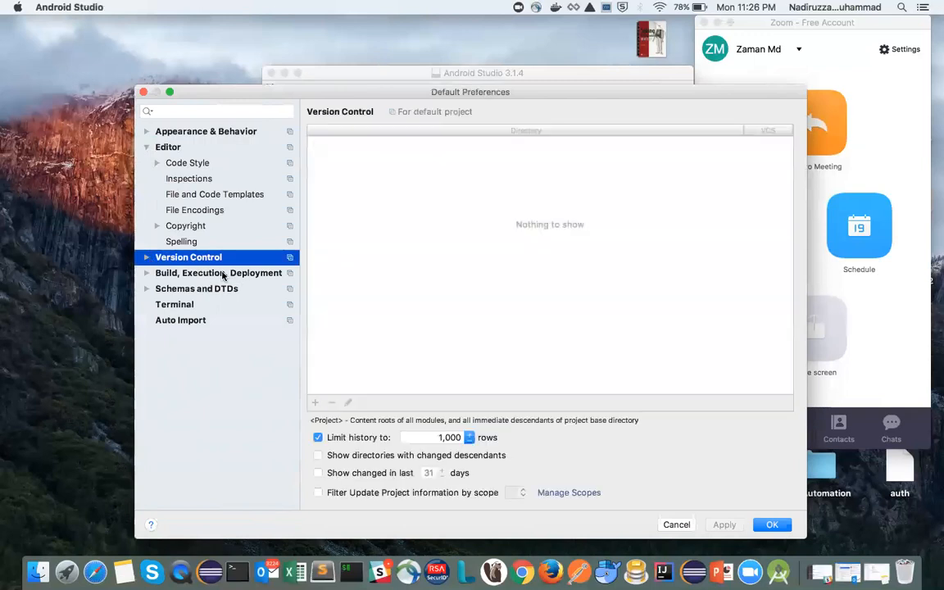
pyautogui.click(147, 259)
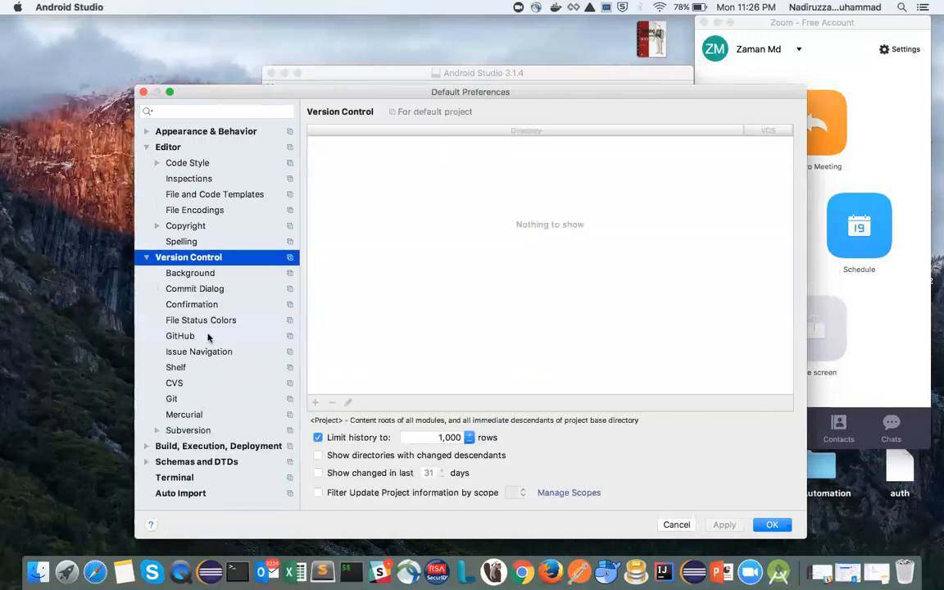